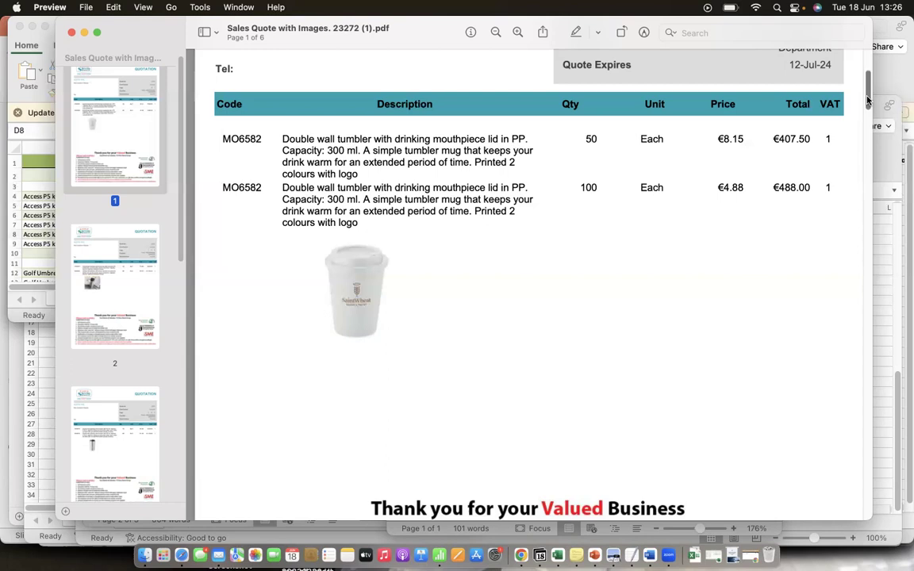
Page through the quote in Preview to page 5's pens and keyrings, then switch to Chrome
left_click_drag(868, 100, 870, 363)
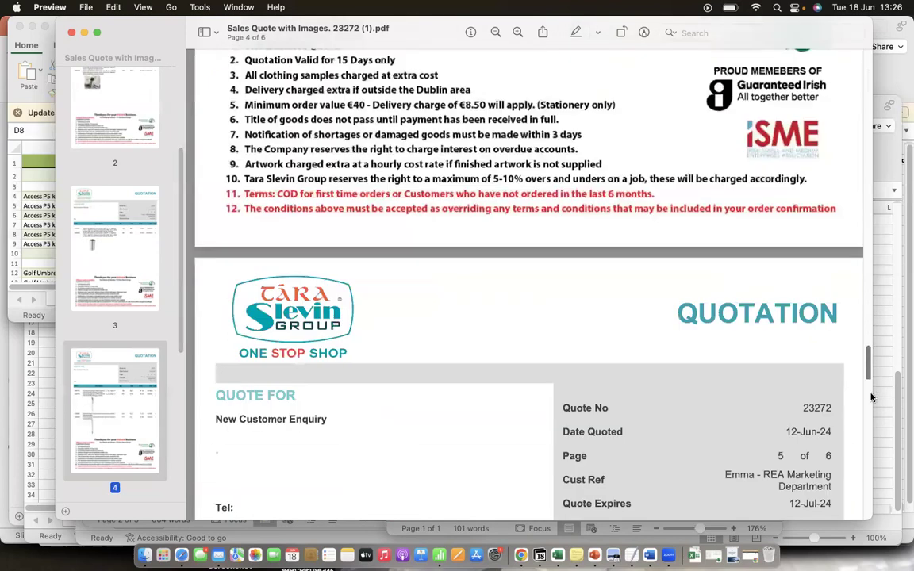
scroll(870, 396, "down", 5)
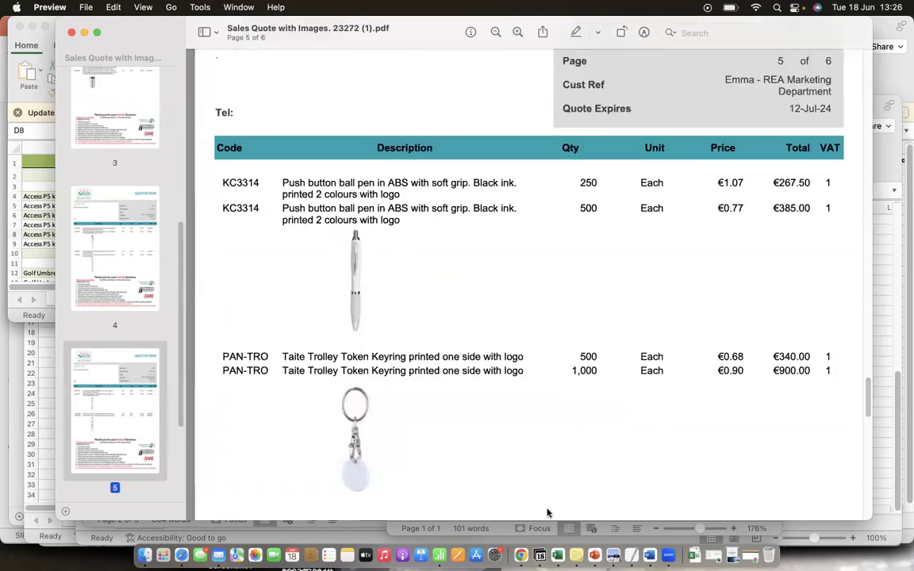
left_click(523, 557)
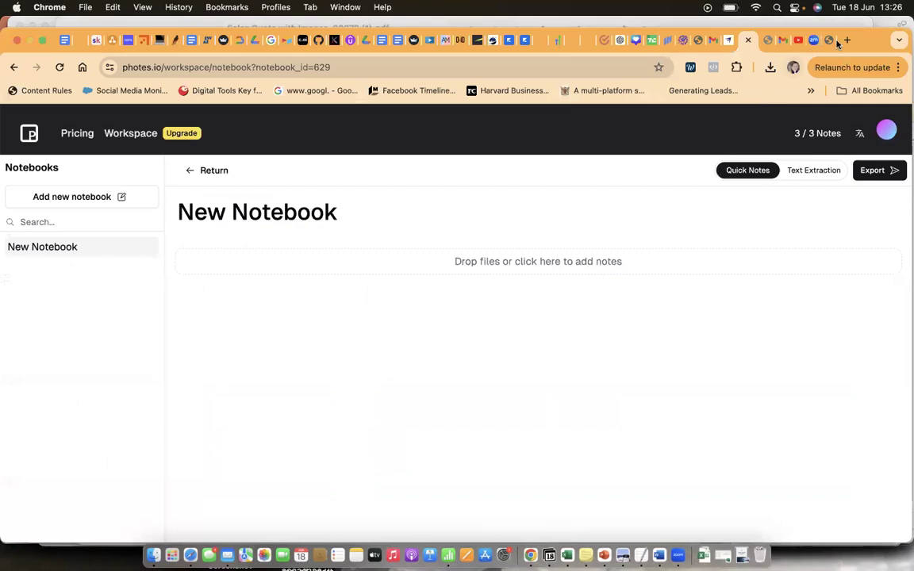
Open a new Chrome tab and go to ChatGPT at chat.openai.com
left_click(847, 40)
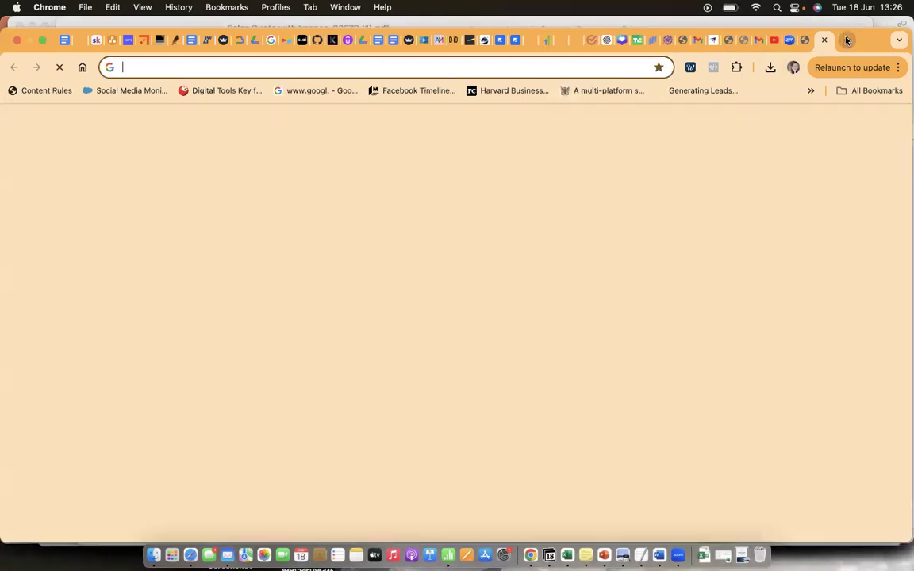
type("CHAT.openai.com")
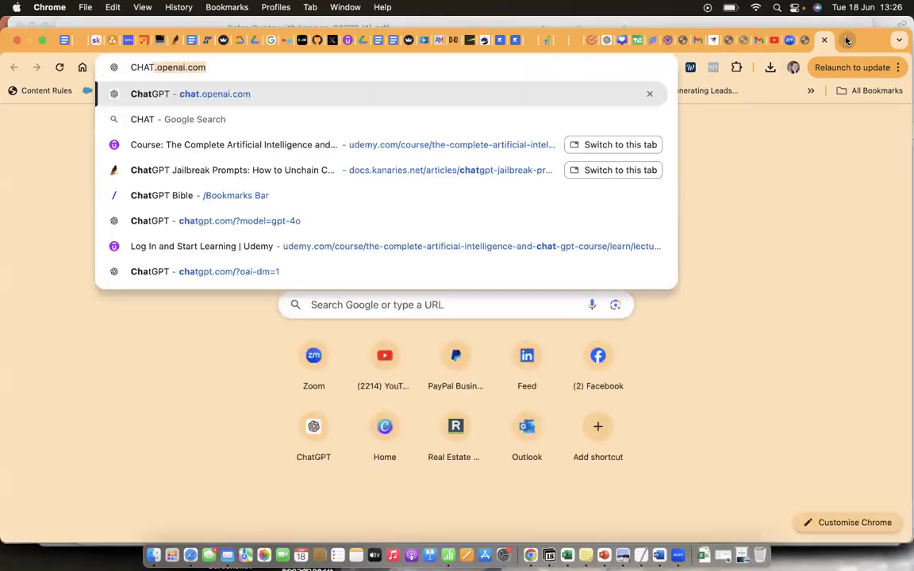
key("Return")
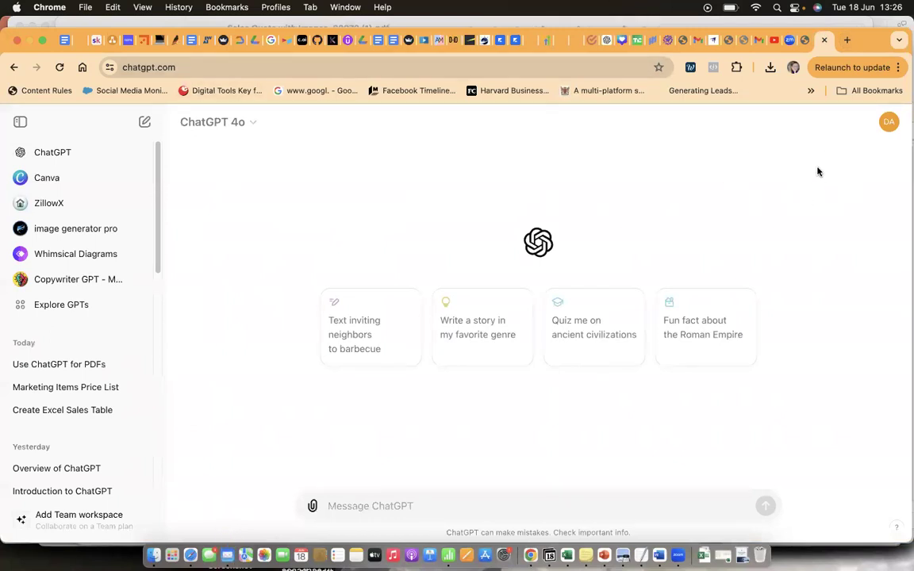
Start a new GPT-4o chat and choose to upload a file from the computer
left_click(146, 123)
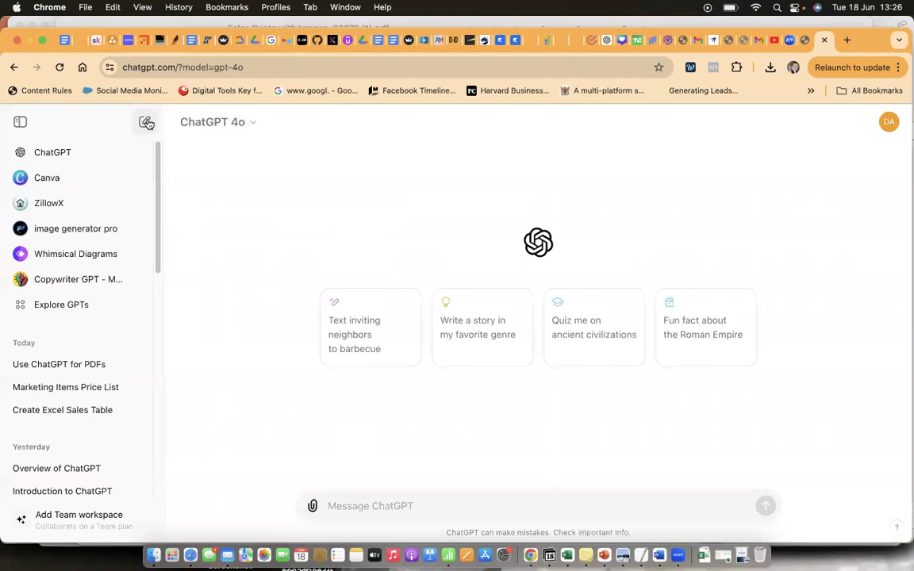
left_click(366, 504)
left_click(312, 505)
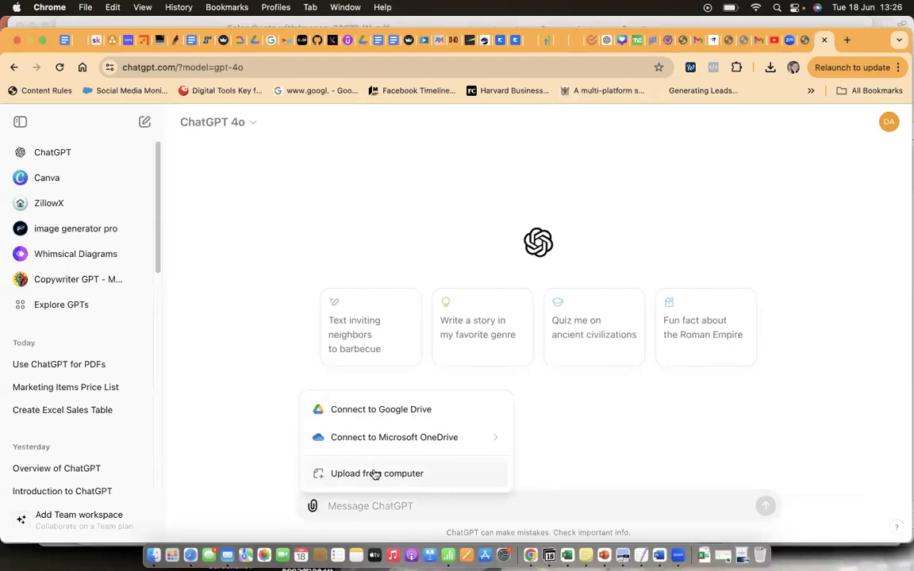
mouse_move(398, 445)
left_click(394, 478)
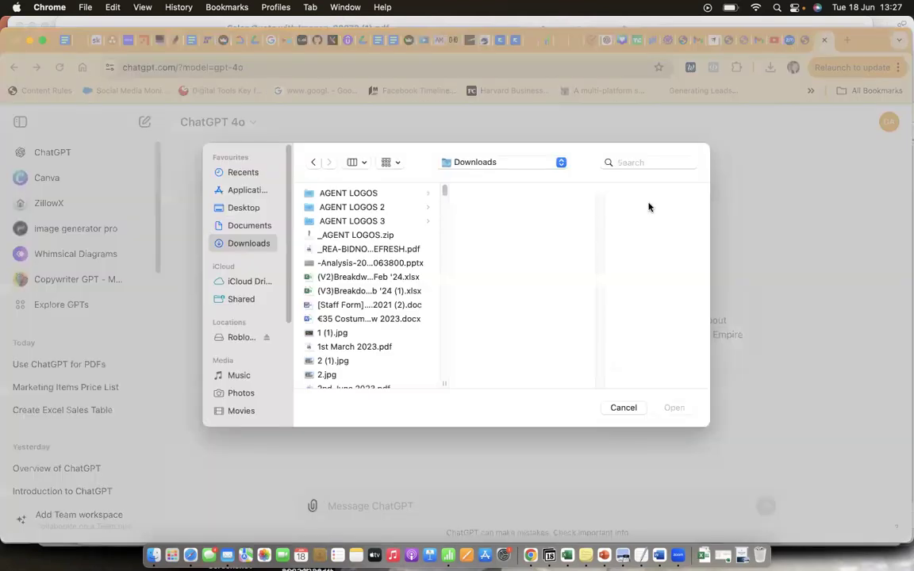
Search files dated 18/06/2024 and attach the Sales Quote with Images PDF
left_click(661, 162)
type("18/06/202")
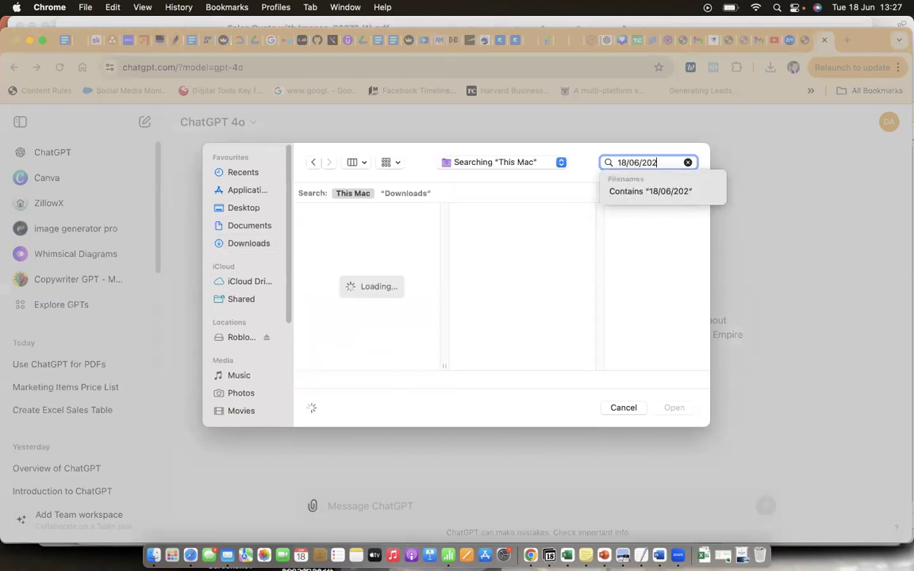
type("4")
key("Return")
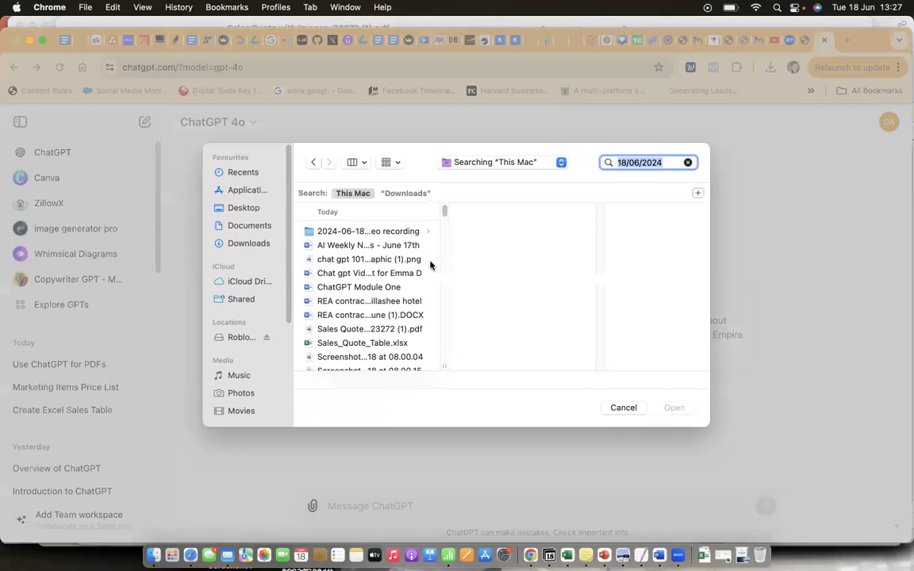
left_click(400, 332)
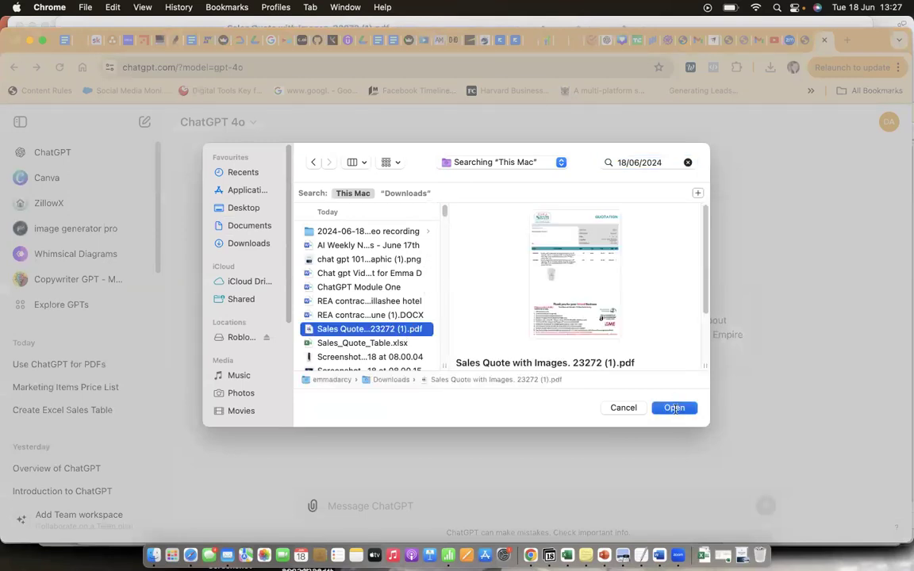
left_click(674, 408)
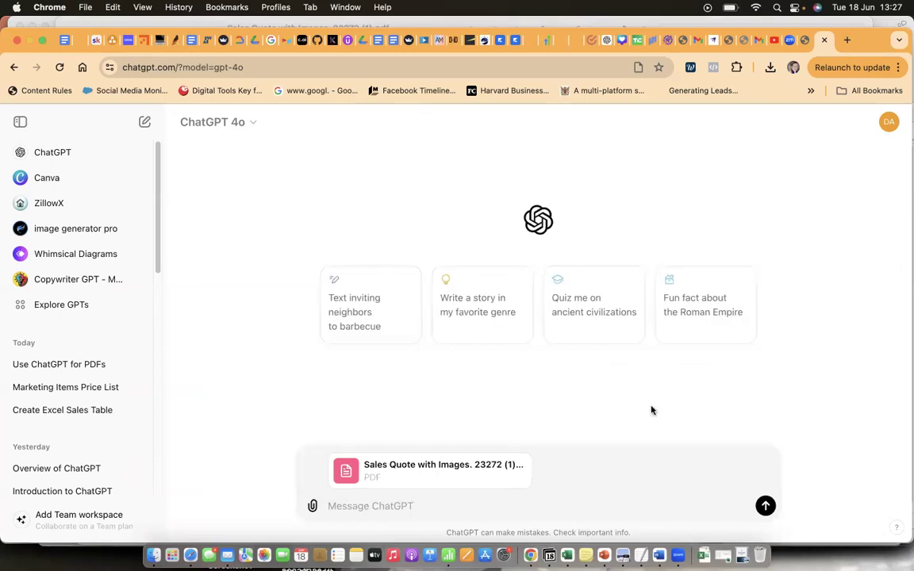
Ask ChatGPT to extract each product's quantity and price from the PDF into an Excel file
left_click(480, 505)
type("https://youtu.be/IFMx77xcSR0")
left_click_drag(480, 505, 301, 508)
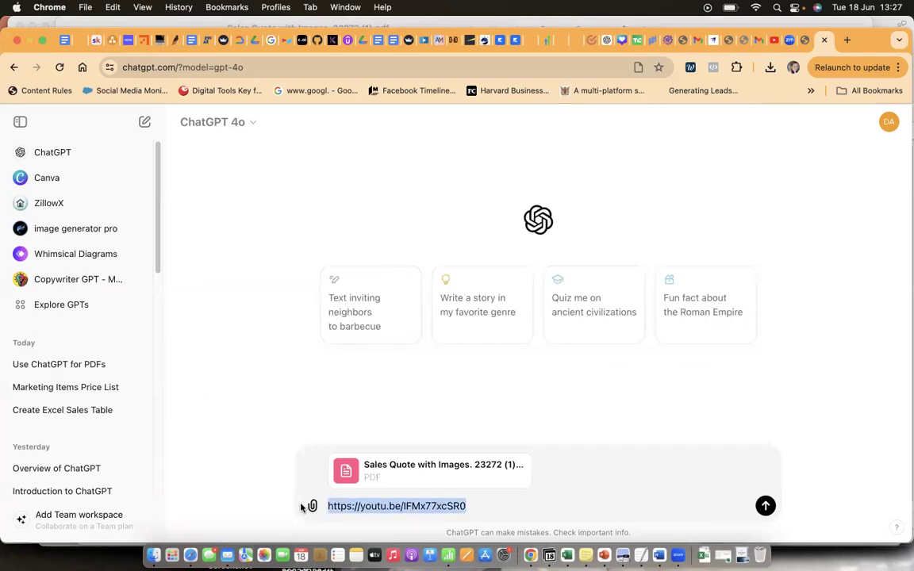
type("CAN YOU p")
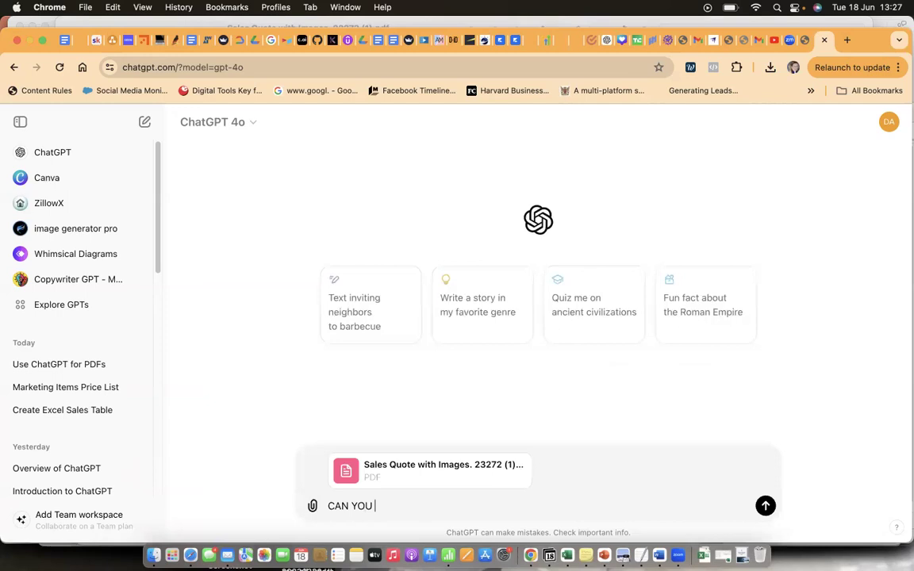
key("BackSpace")
key("BackSpace")
key("BackSpace")
key("BackSpace")
key("BackSpace")
key("BackSpace")
key("BackSpace")
key("BackSpace")
key("BackSpace")
type("ca")
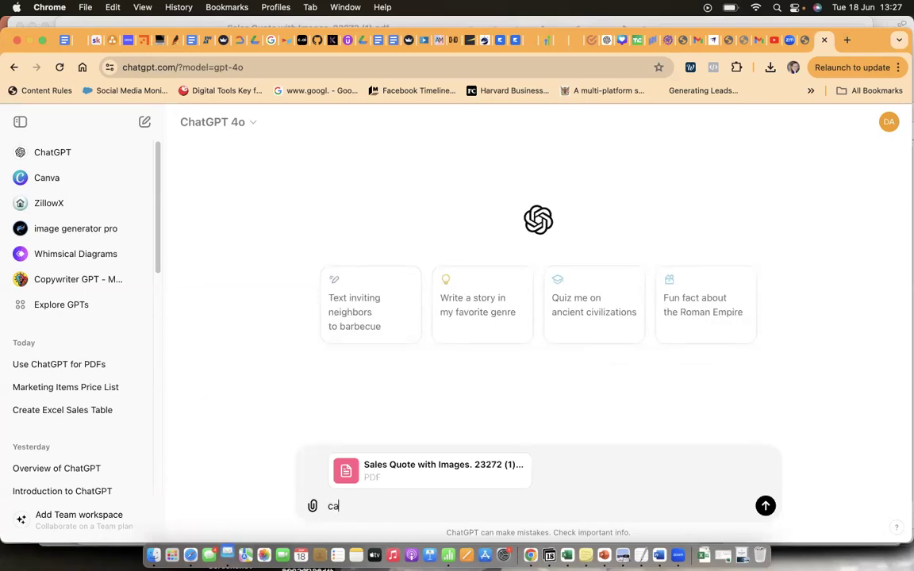
type("n you please extrac")
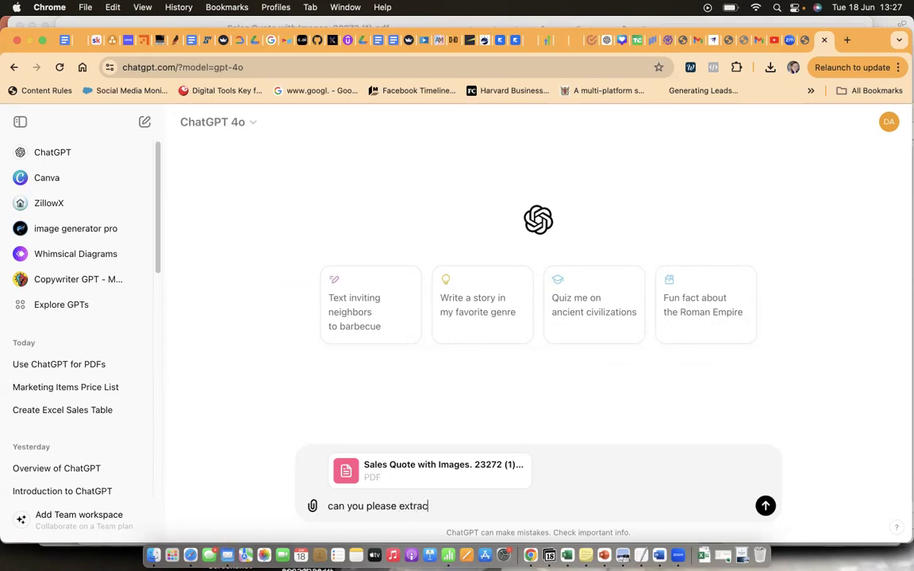
type("t the data from this pdf")
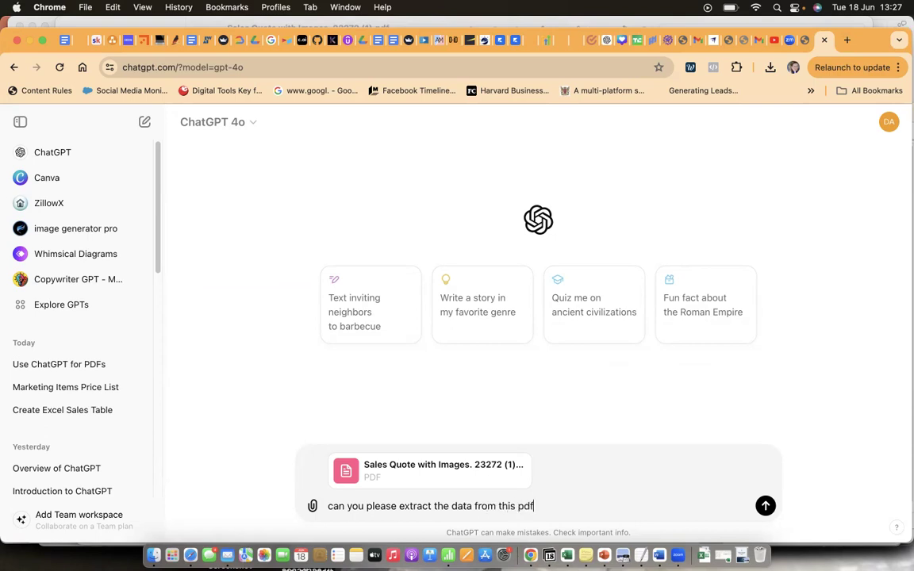
type(". i need a list of prod")
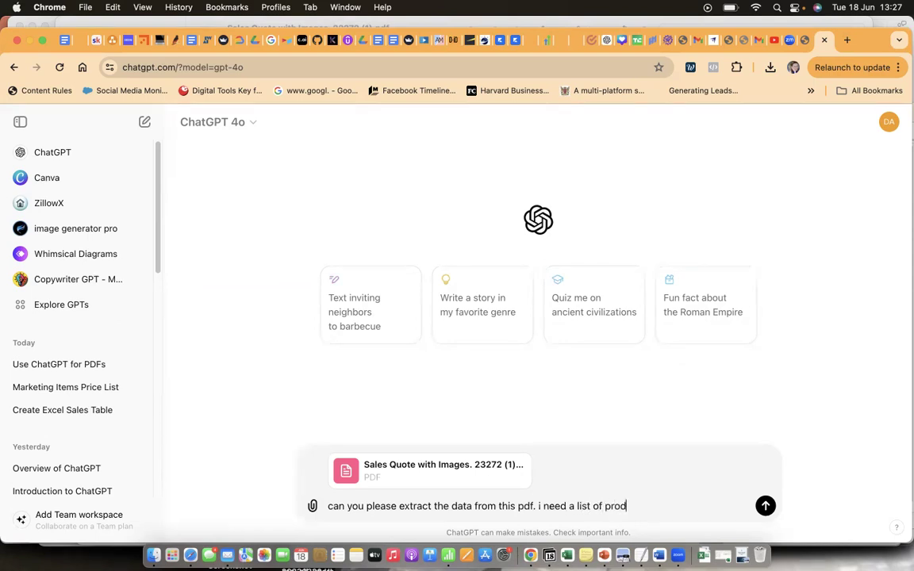
type("uct, quanitity")
key("BackSpace")
key("BackSpace")
key("BackSpace")
key("BackSpace")
type("ity and pr")
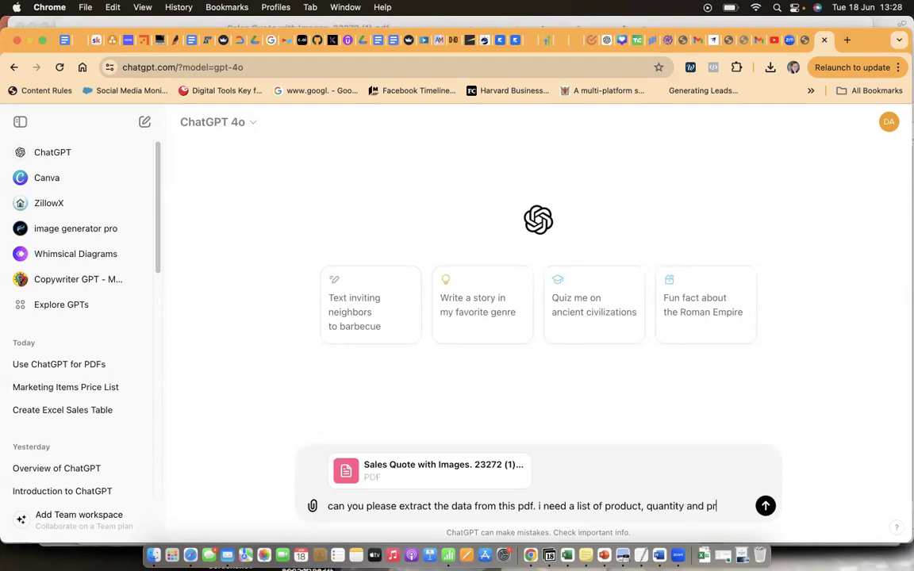
type("ice for each prod")
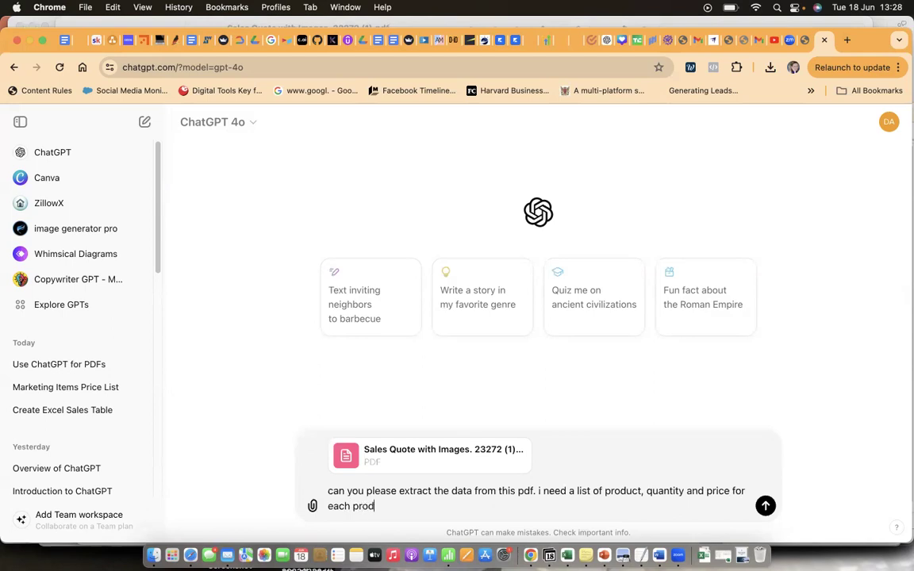
type("uct. ca n you put it in")
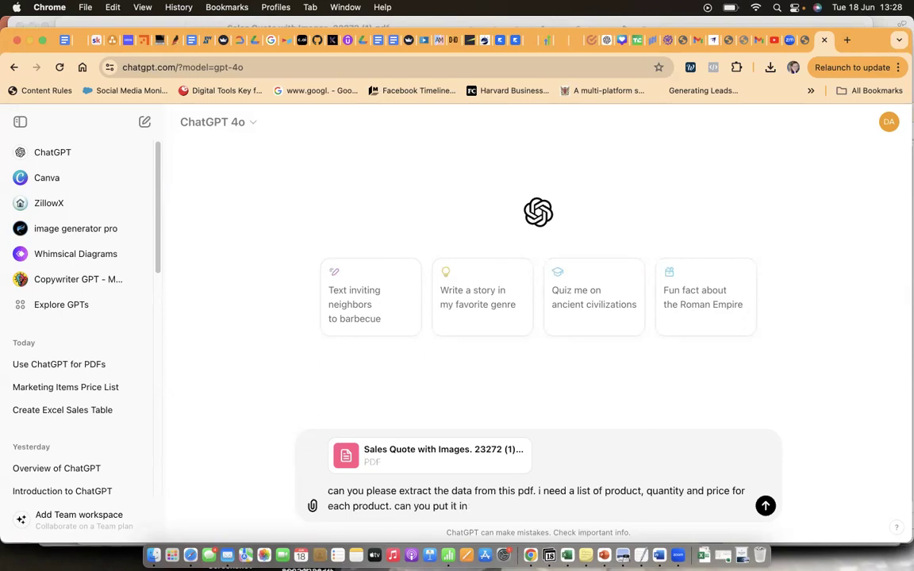
type(" an excel file please")
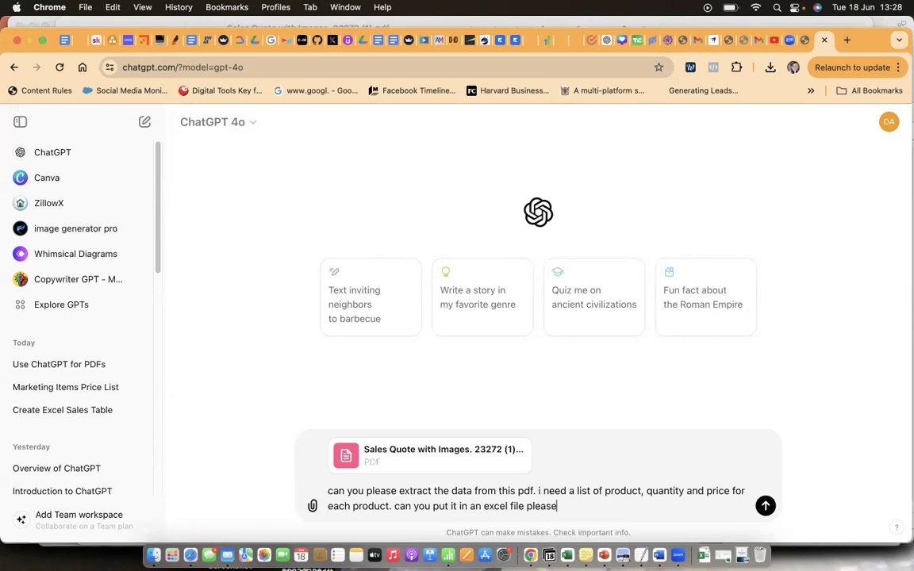
key("Return")
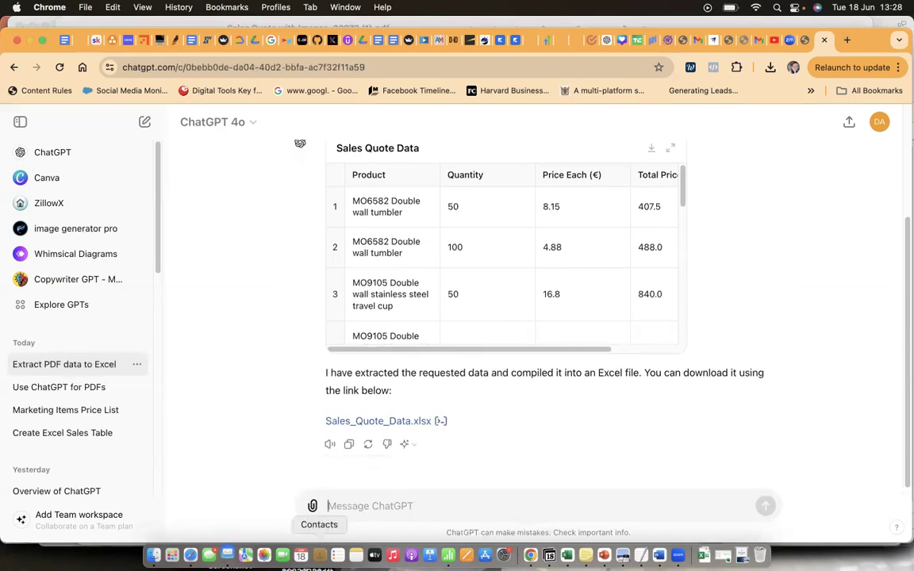
Download the generated Sales_Quote_Data.xlsx file
left_click(385, 409)
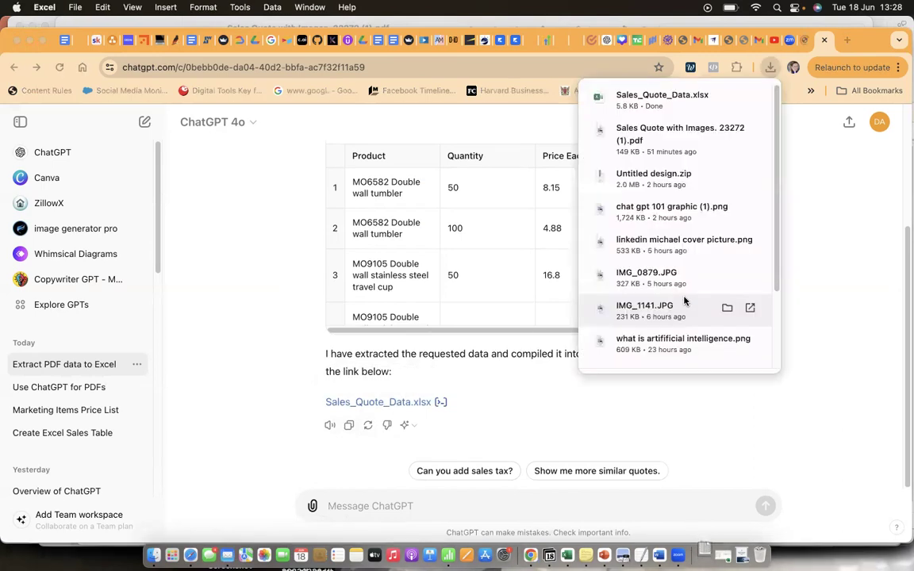
Open Sales_Quote_Data.xlsx from Chrome's downloads and make the Excel window full screen
left_click(675, 104)
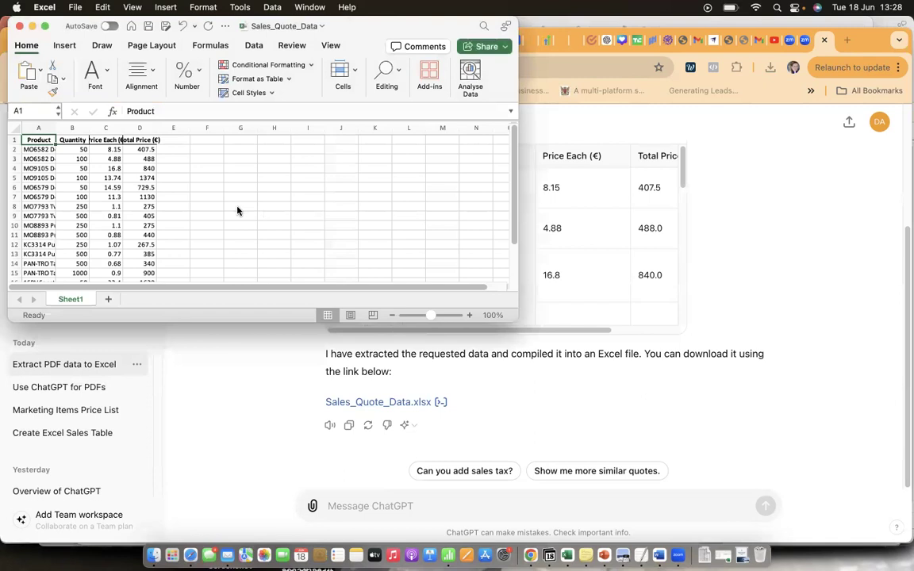
left_click(237, 206)
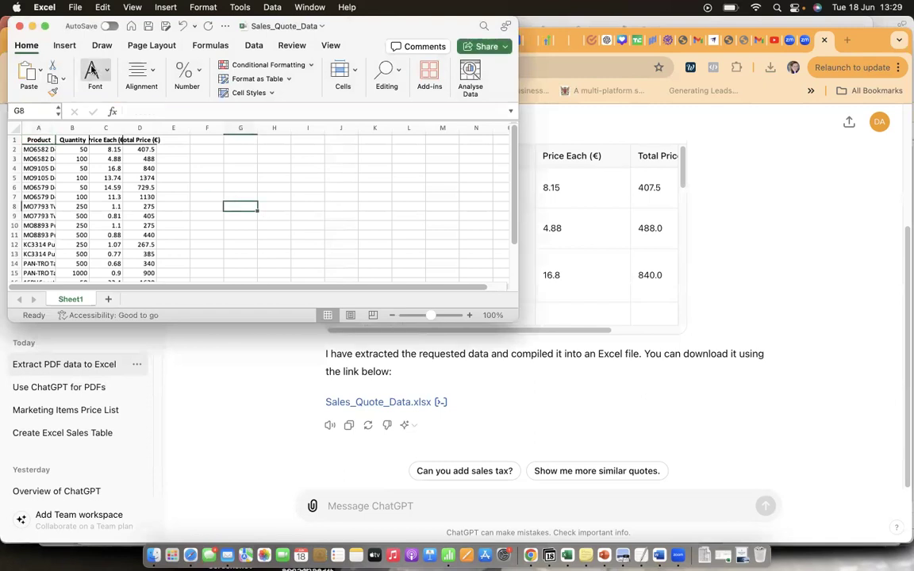
left_click(45, 26)
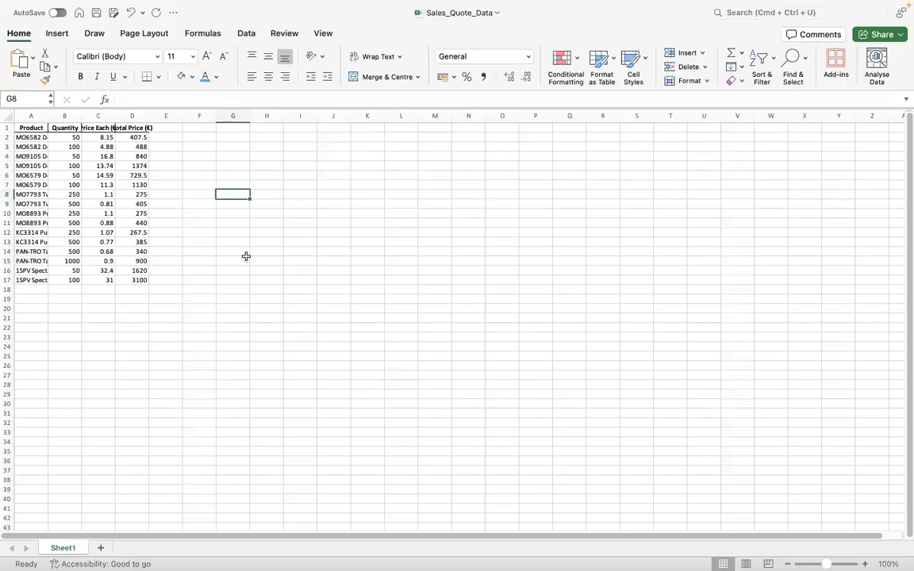
left_click(246, 258)
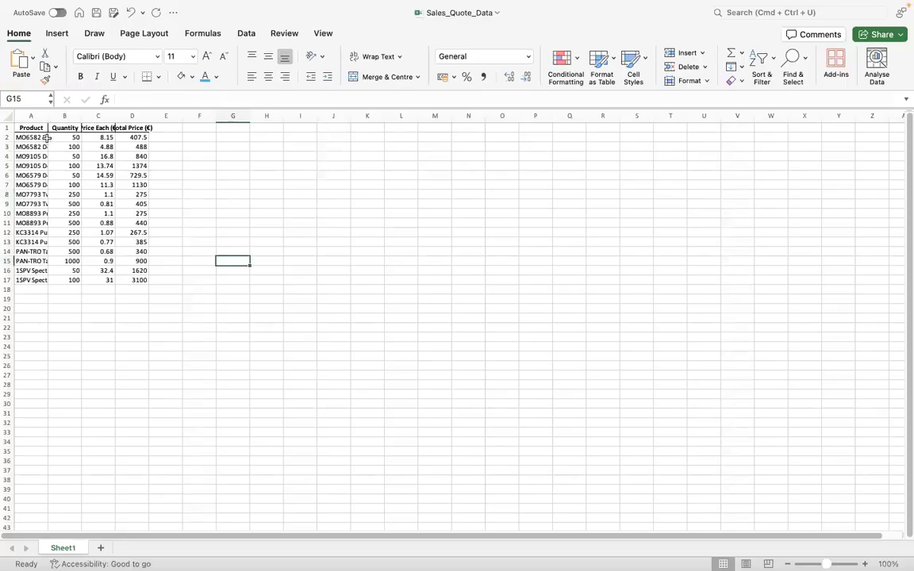
Auto-fit the column widths across the whole Sales_Quote_Data sheet
key("super+a")
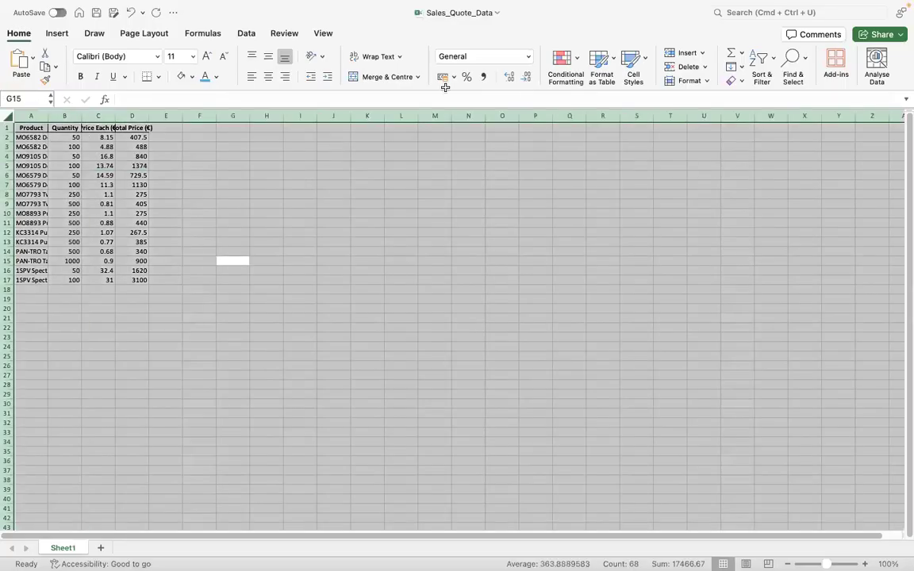
left_click(704, 81)
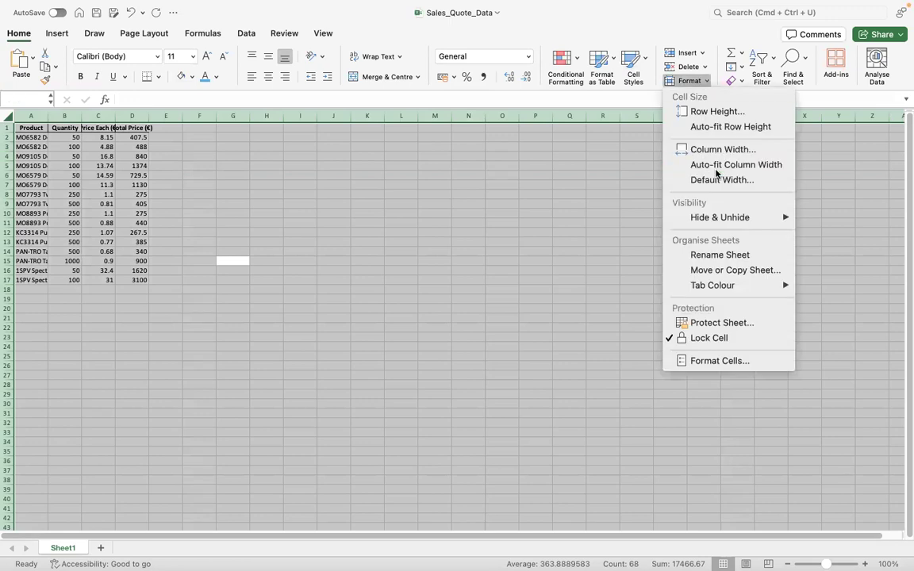
left_click(717, 165)
left_click(555, 326)
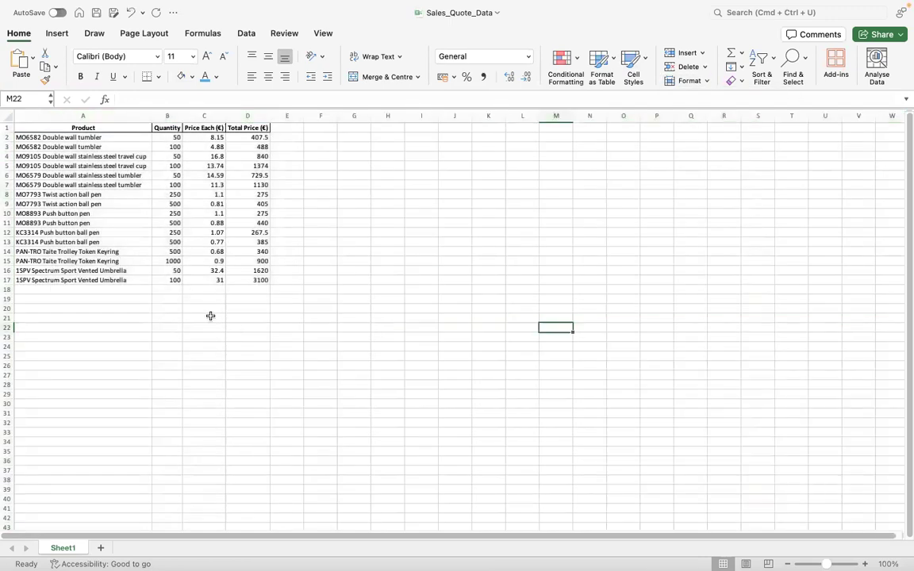
Check that full product names now show in cells A3 and A6
left_click(102, 146)
key("Right")
key("Right")
key("Right")
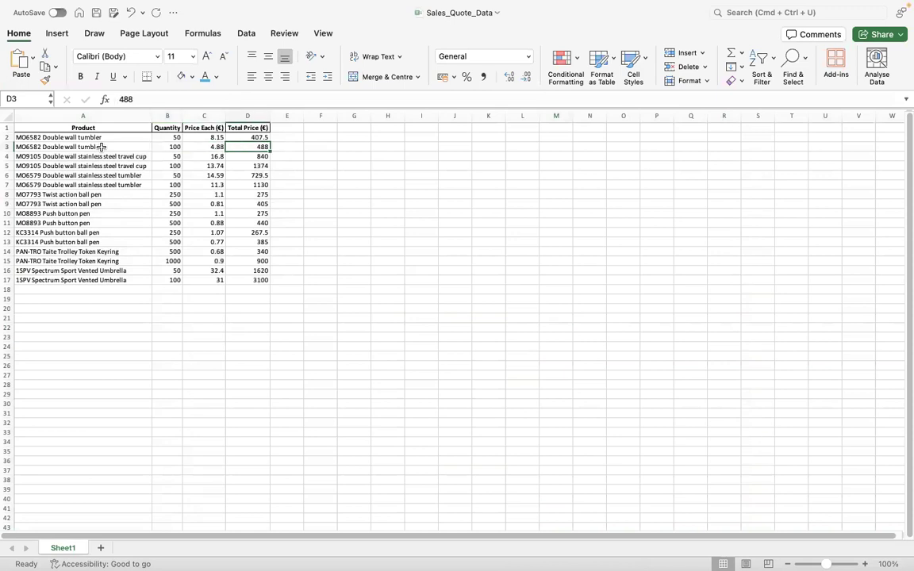
left_click(239, 318)
left_click(80, 175)
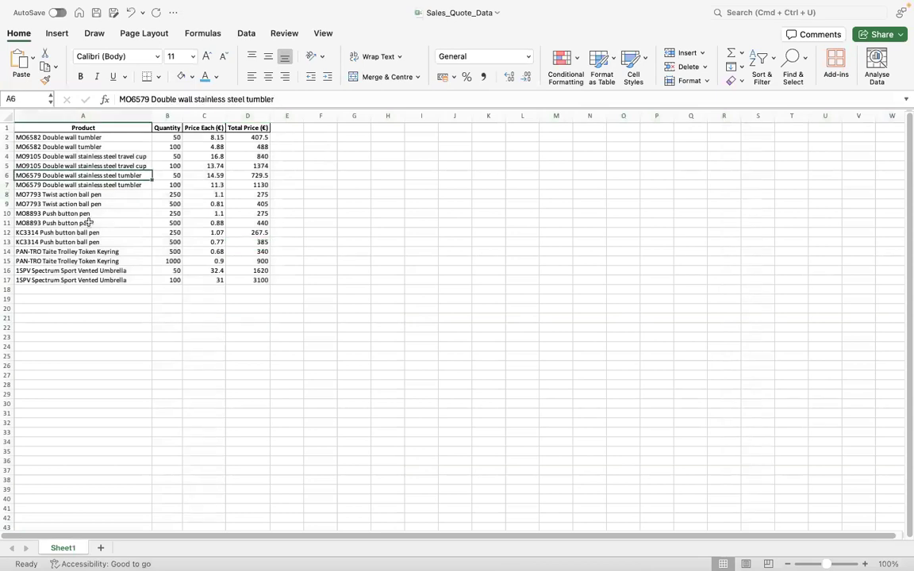
left_click(278, 355)
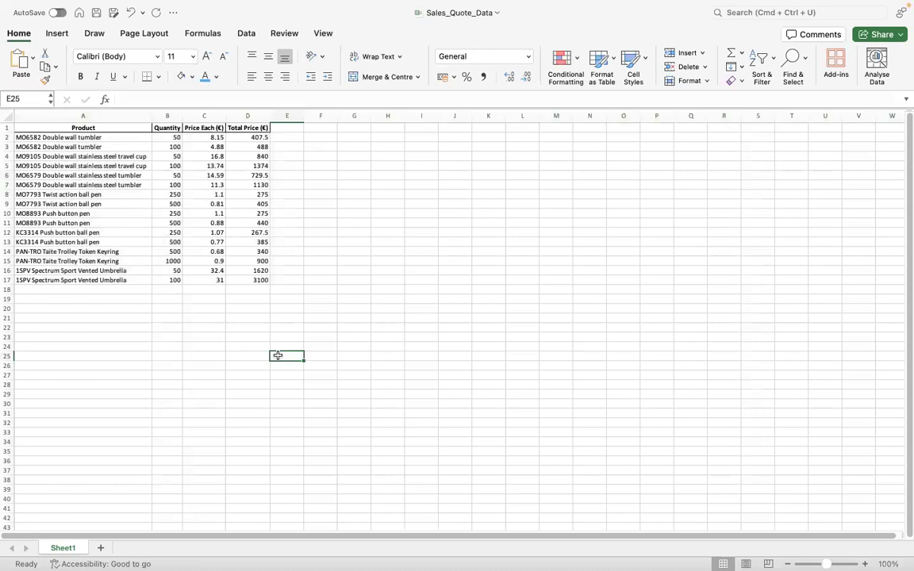